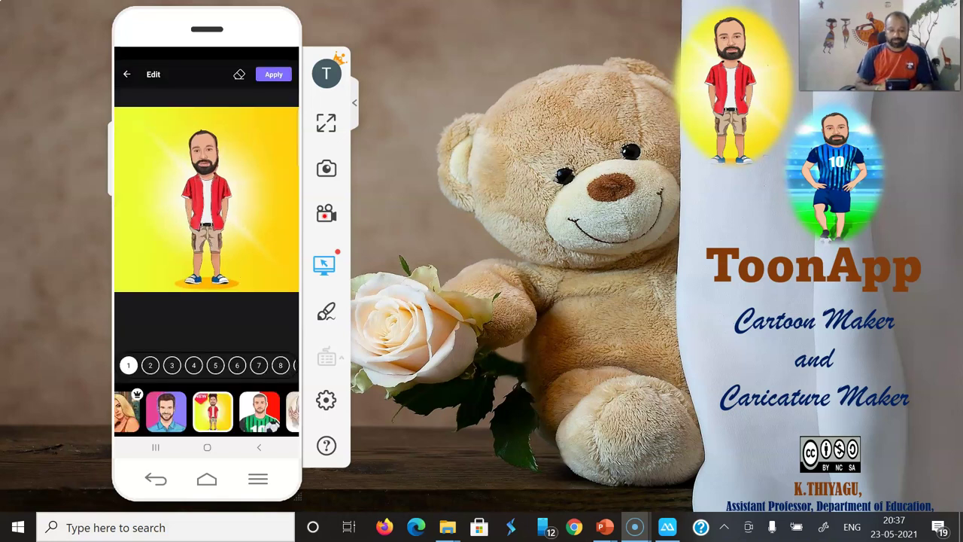
# Step: Preview the full-body caricature templates 2 through 11 on the cartoon portrait
pyautogui.click(150, 365)
pyautogui.click(172, 365)
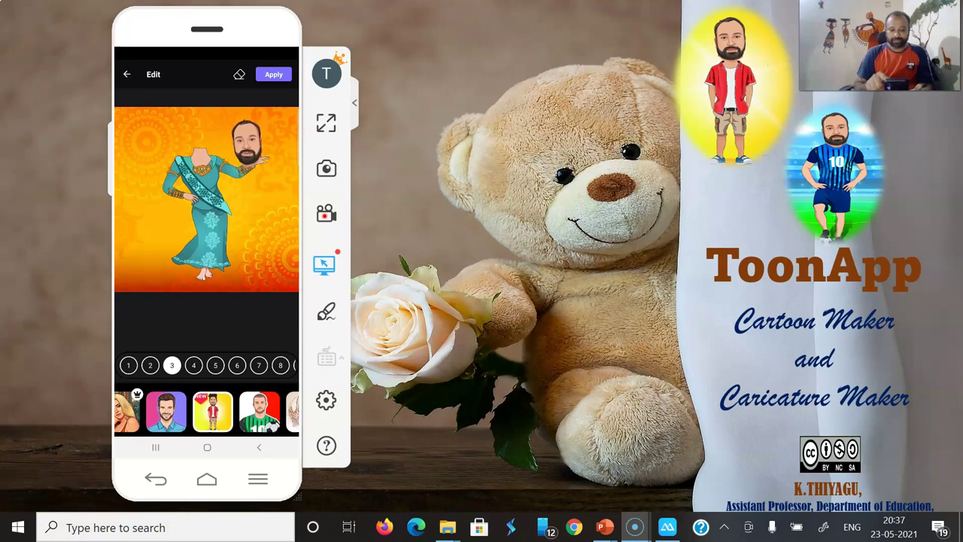
pyautogui.click(193, 365)
pyautogui.click(215, 365)
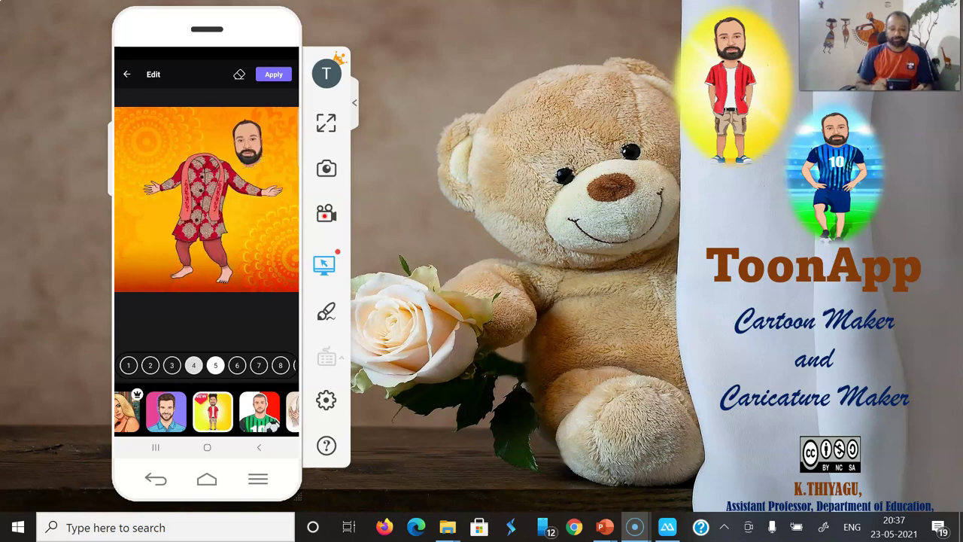
pyautogui.click(237, 365)
pyautogui.click(258, 365)
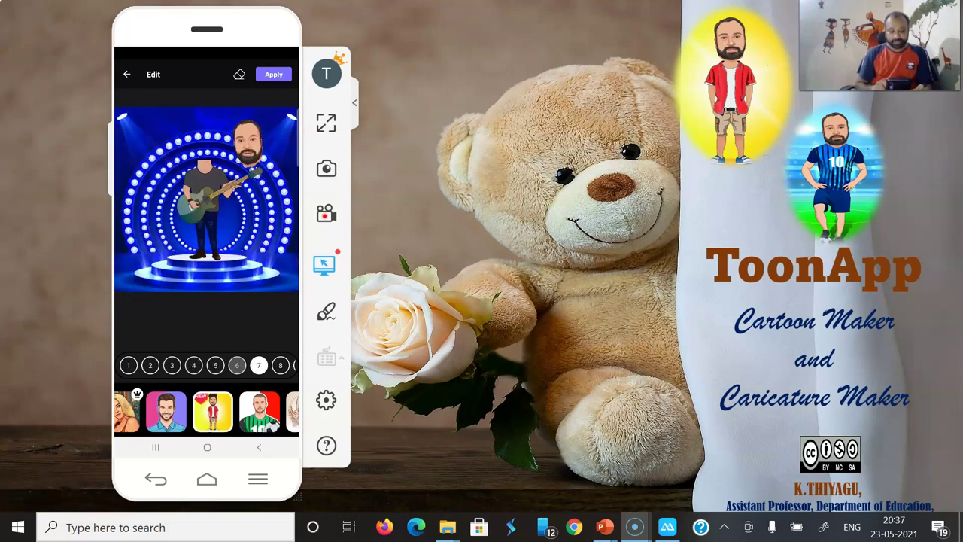
pyautogui.click(210, 365)
pyautogui.click(232, 365)
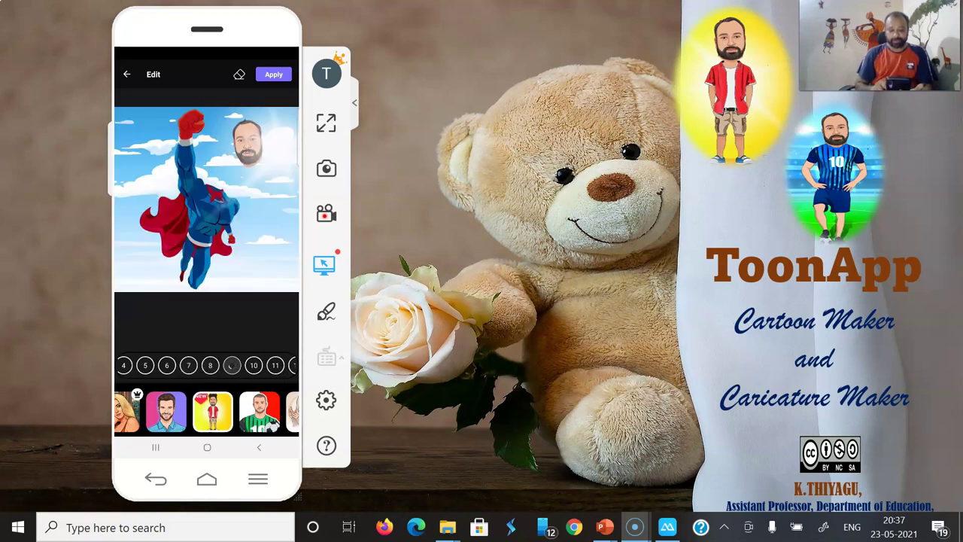
pyautogui.click(254, 365)
pyautogui.click(276, 365)
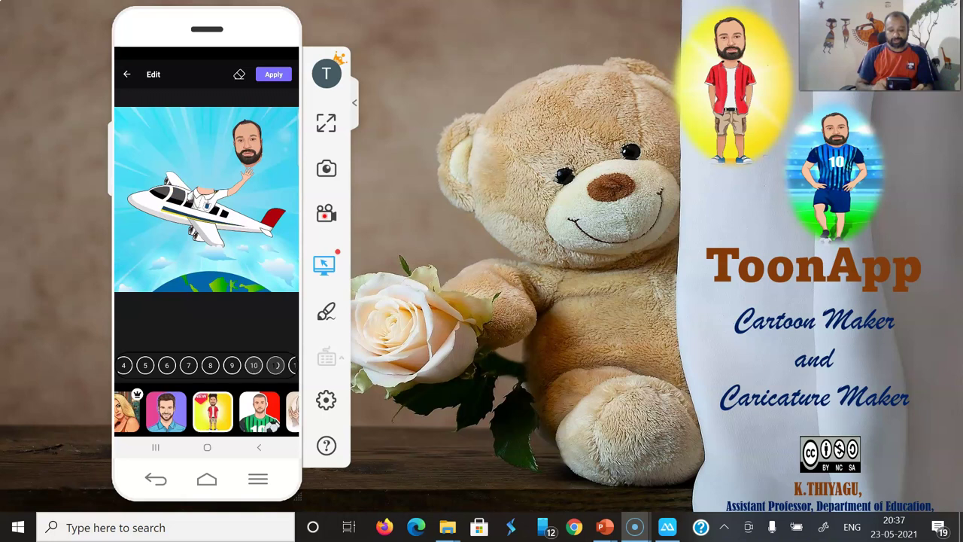
# Step: Apply template 12 with the red angel wings to the portrait and save the caricature
pyautogui.click(211, 365)
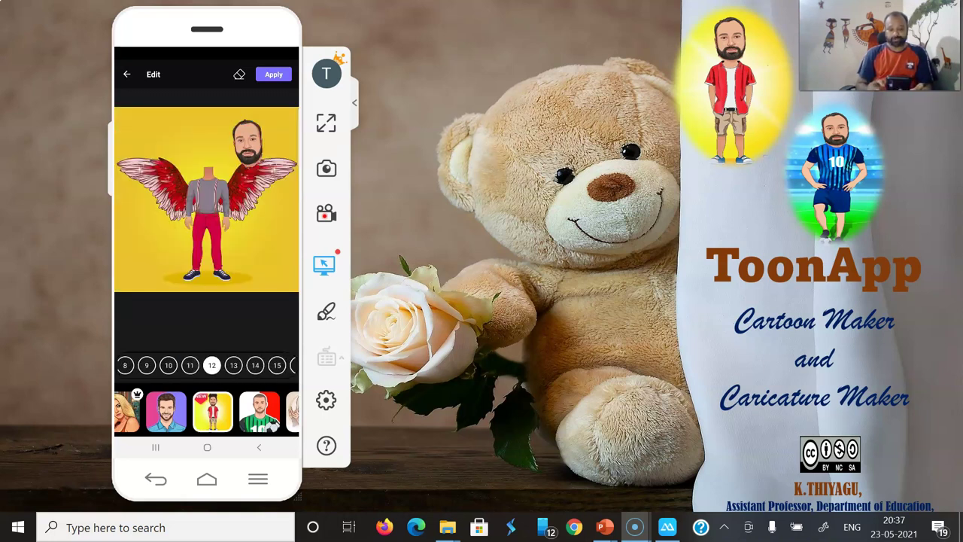
pyautogui.click(233, 364)
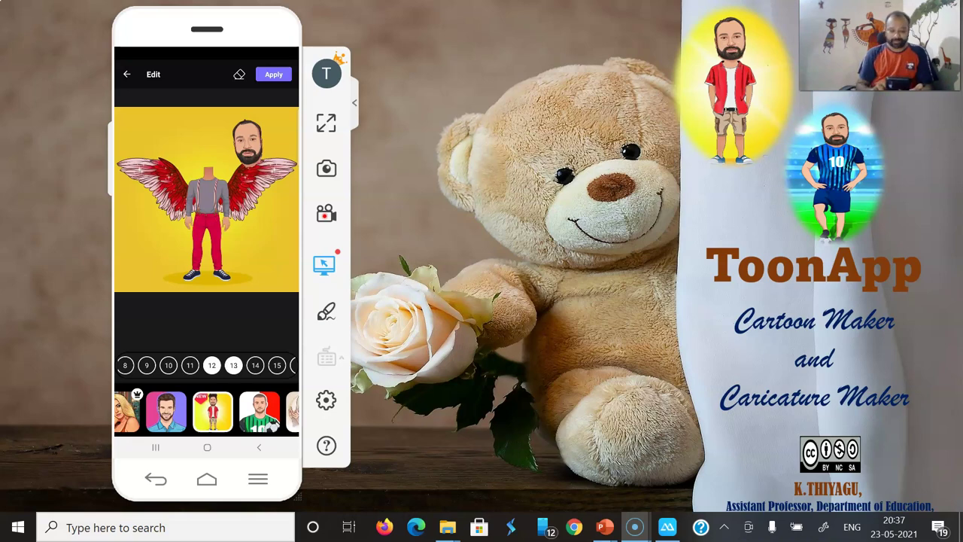
pyautogui.click(211, 365)
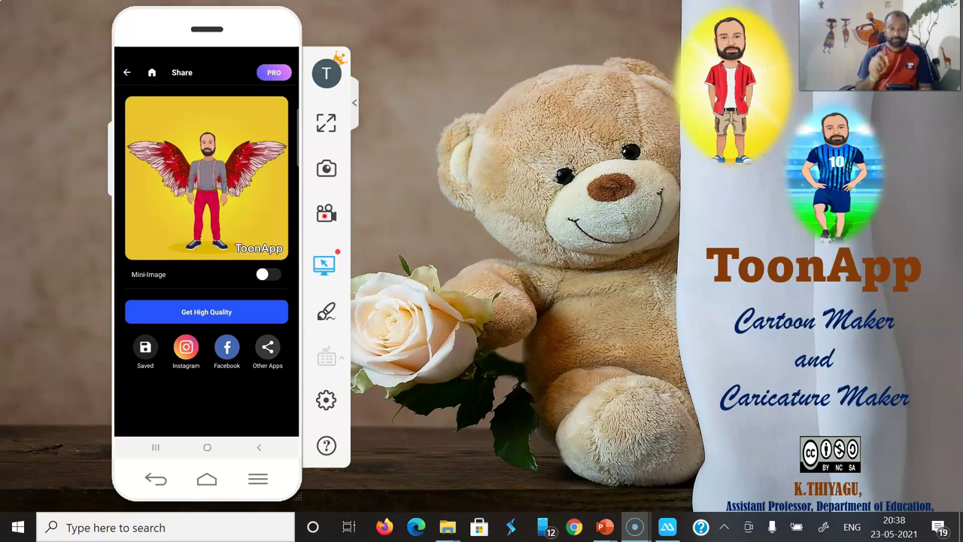
pyautogui.click(145, 347)
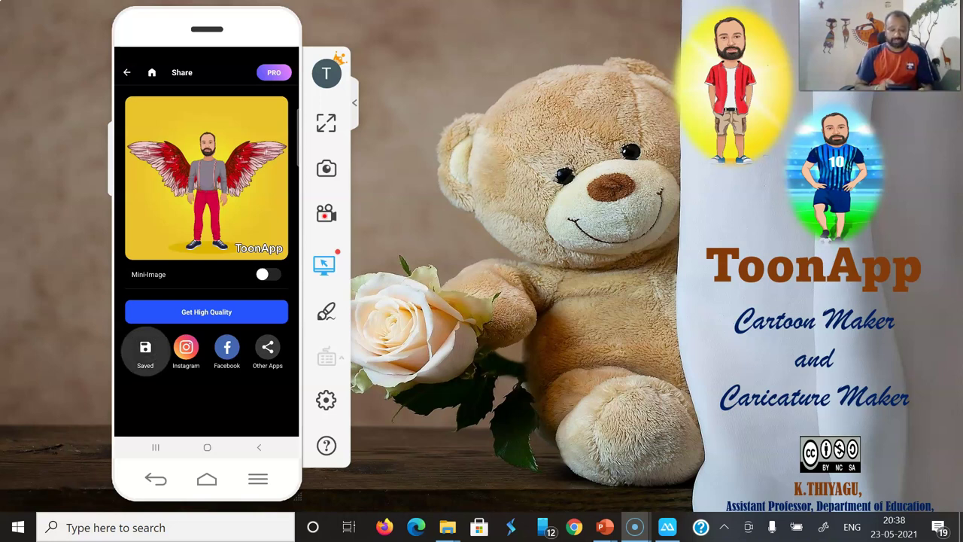
pyautogui.click(126, 72)
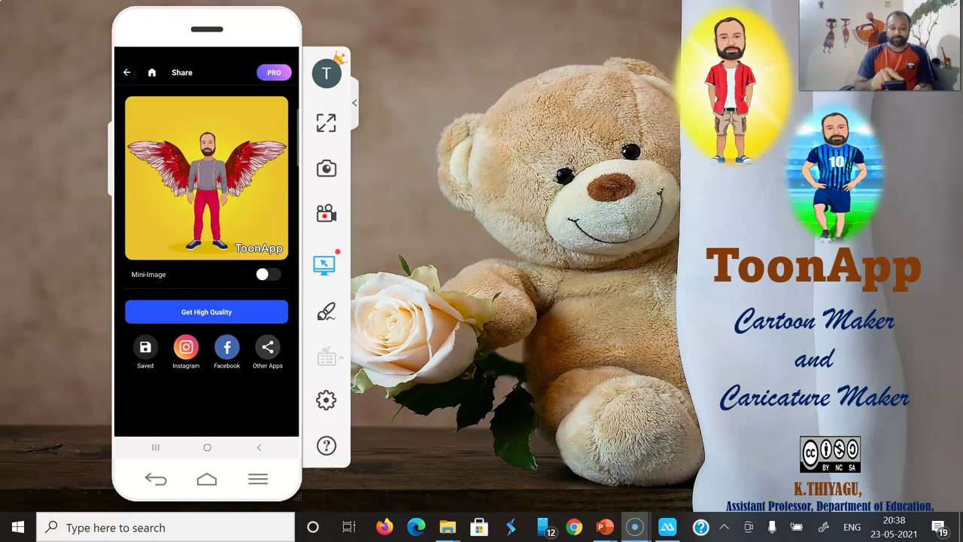
# Step: Preview the full-body caricature templates 13 through 19 on the cartoon portrait
pyautogui.click(233, 365)
pyautogui.click(255, 365)
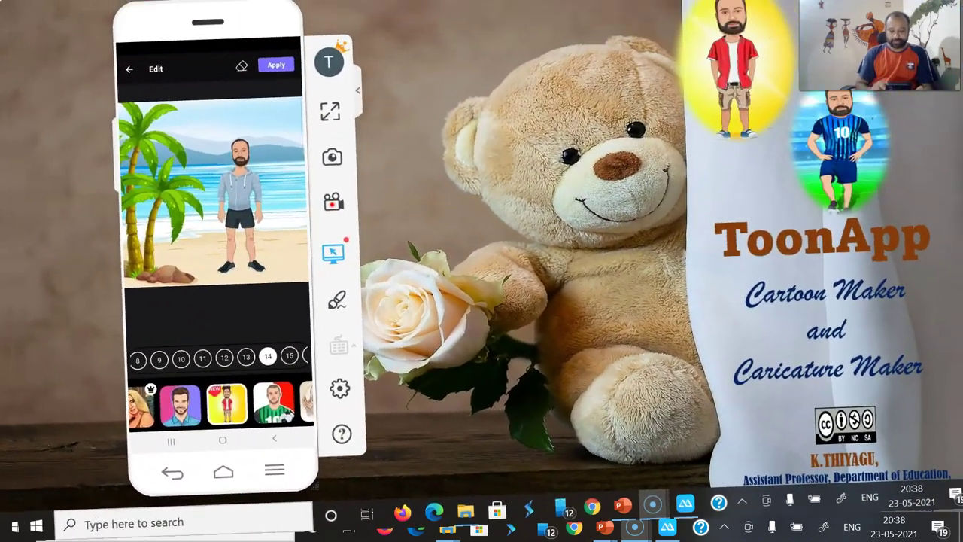
pyautogui.click(277, 365)
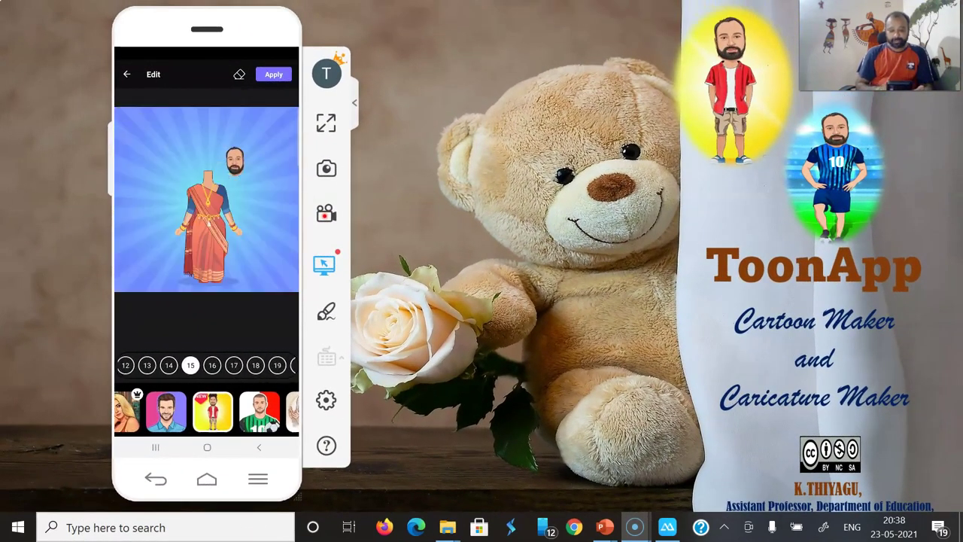
pyautogui.click(213, 365)
pyautogui.click(235, 364)
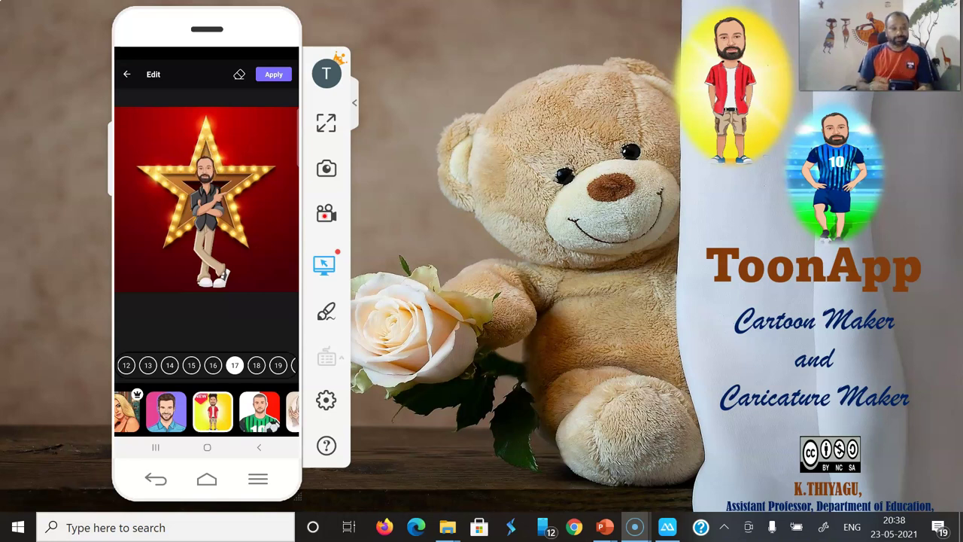
pyautogui.click(256, 365)
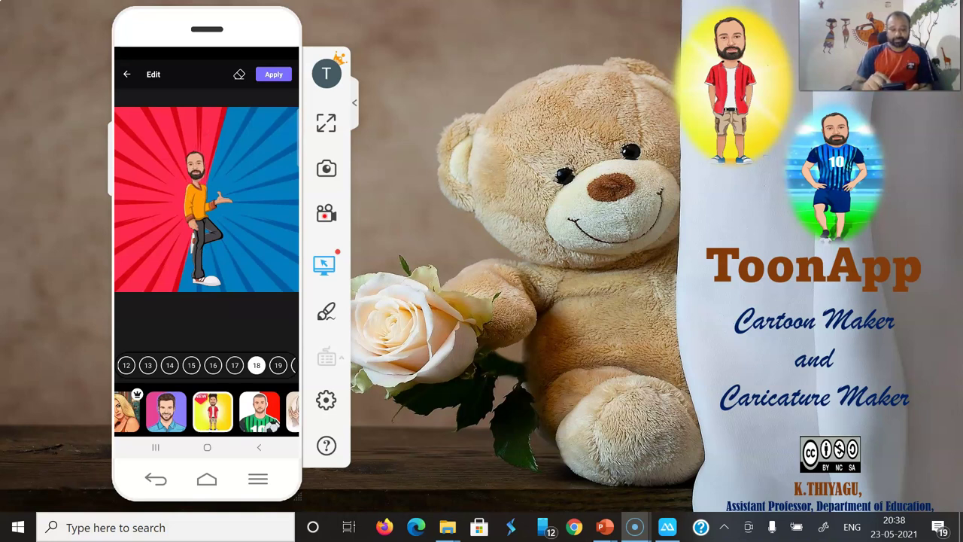
pyautogui.click(278, 365)
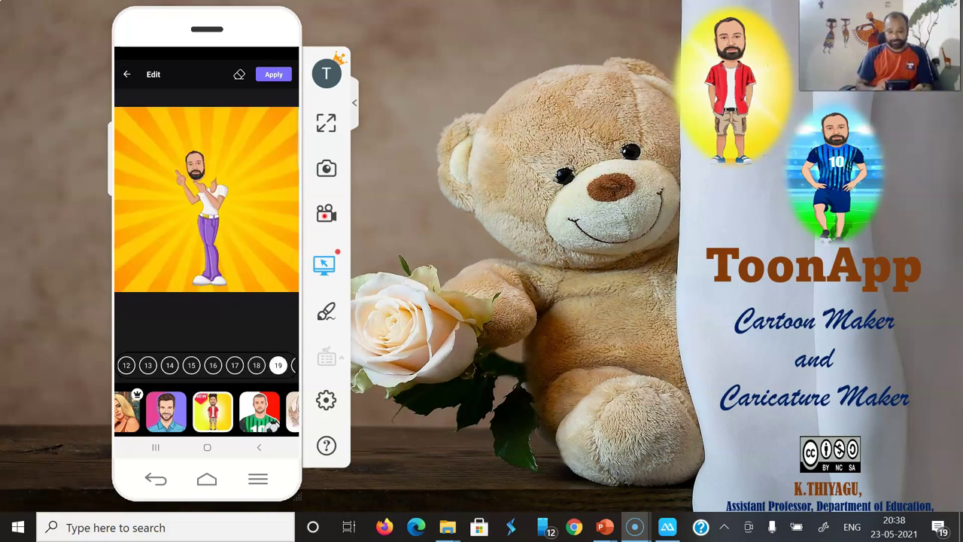
# Step: Preview the full-body caricature templates 20 through 26 on the cartoon portrait
pyautogui.click(190, 365)
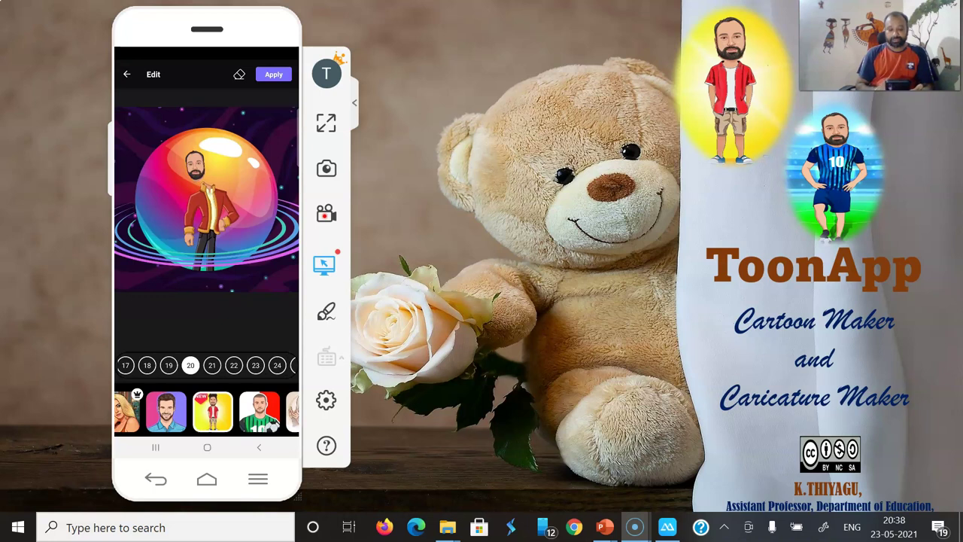
pyautogui.click(212, 365)
pyautogui.click(234, 365)
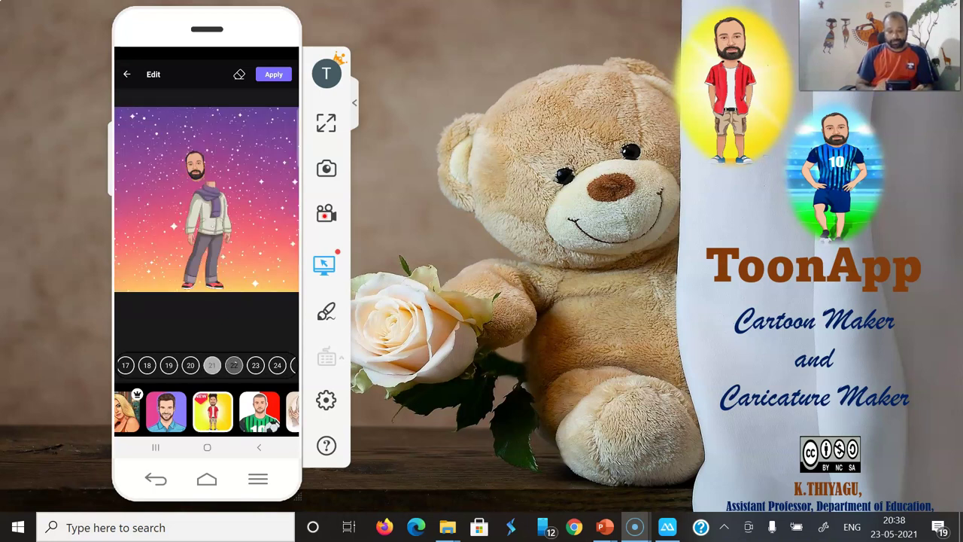
pyautogui.click(256, 365)
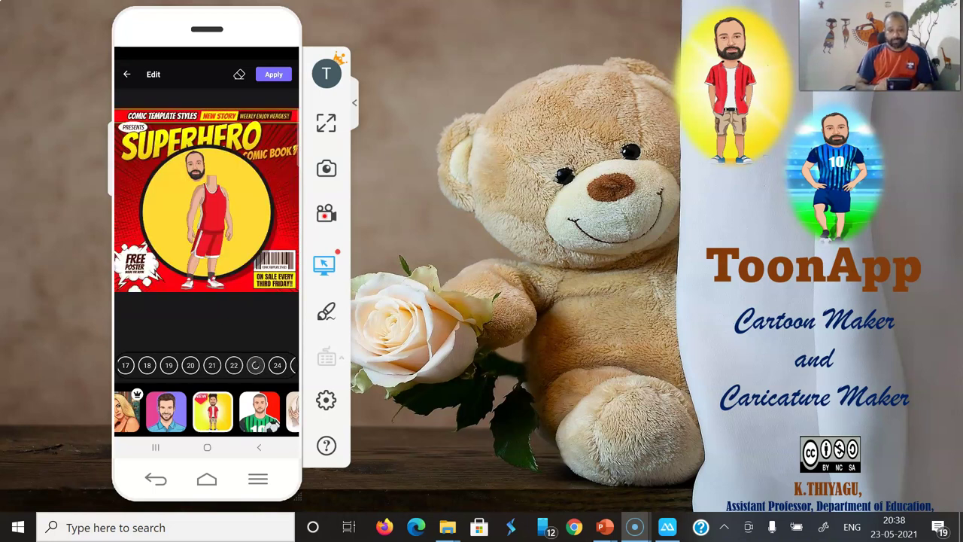
pyautogui.click(277, 365)
pyautogui.click(202, 365)
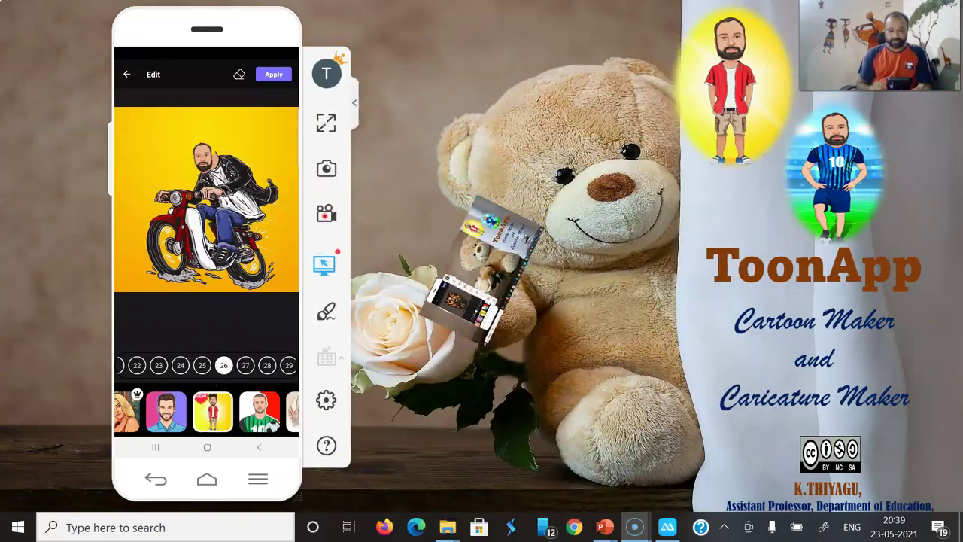
# Step: Preview the full-body caricature templates 27 through 32 on the cartoon portrait
pyautogui.click(246, 365)
pyautogui.click(267, 365)
pyautogui.click(288, 365)
pyautogui.click(241, 364)
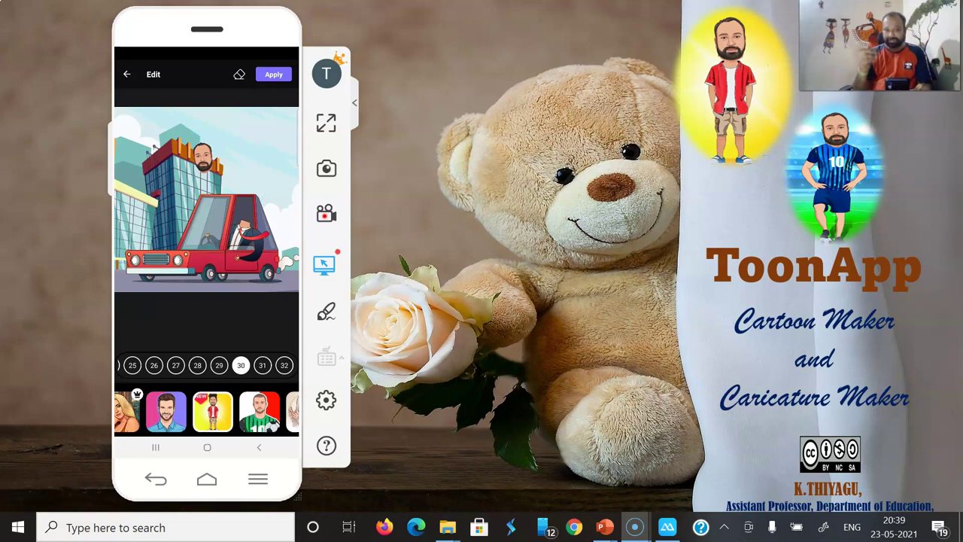
pyautogui.click(263, 365)
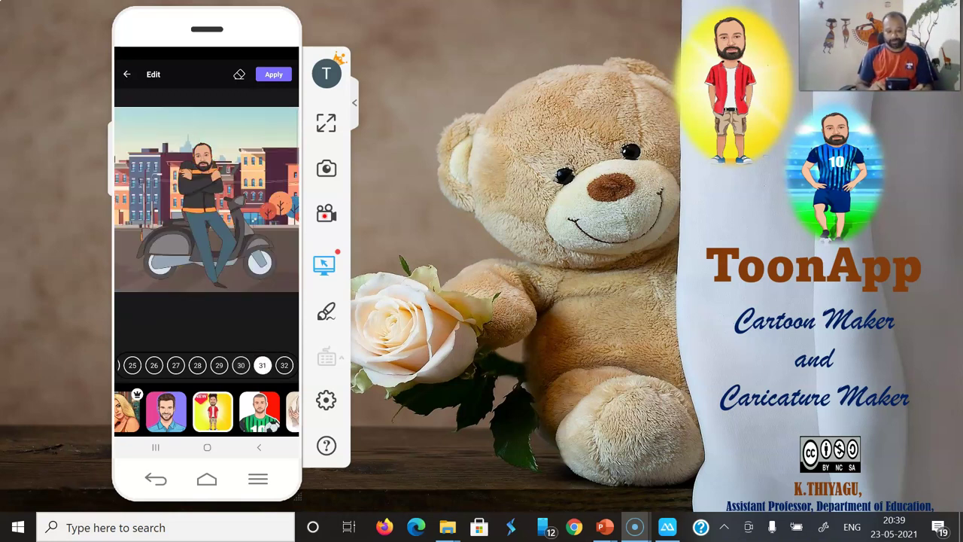
pyautogui.click(285, 365)
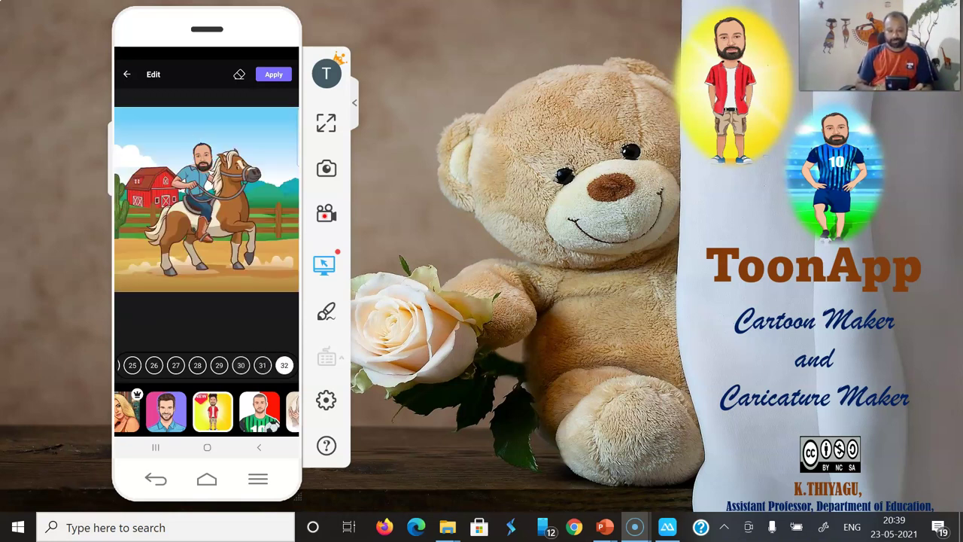
# Step: Apply and save the office-desk template with the laptop, and view the saved caricatures in the phone's picture gallery
pyautogui.click(219, 365)
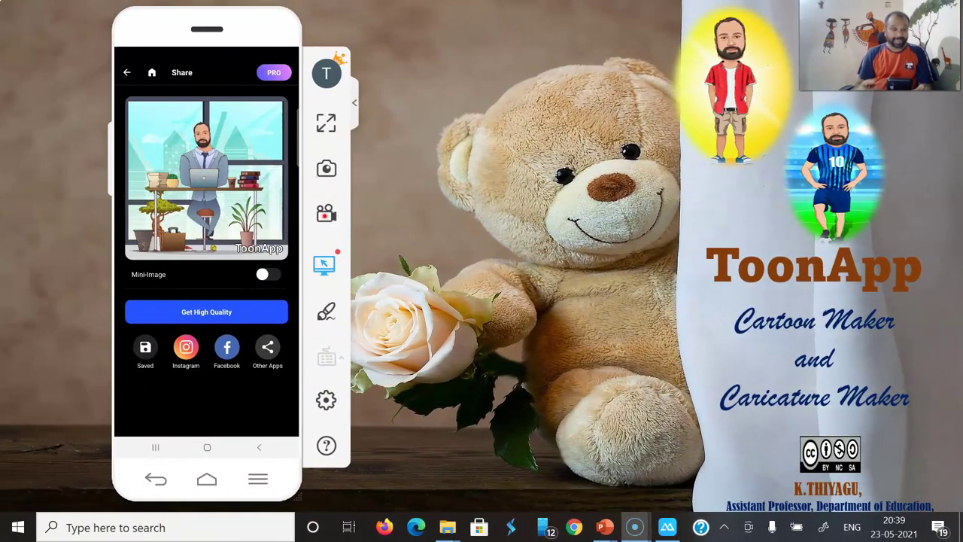
pyautogui.click(207, 447)
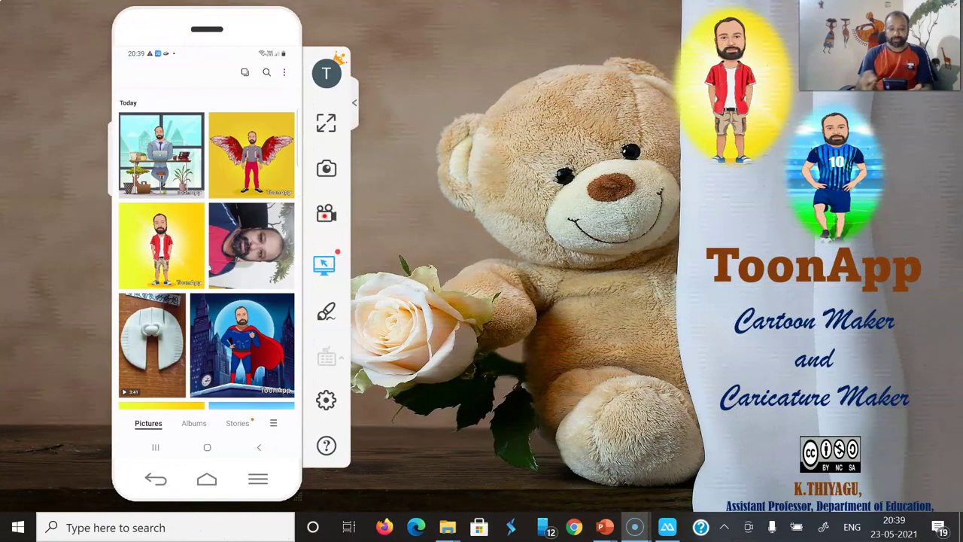
pyautogui.scroll(3, 206, 301)
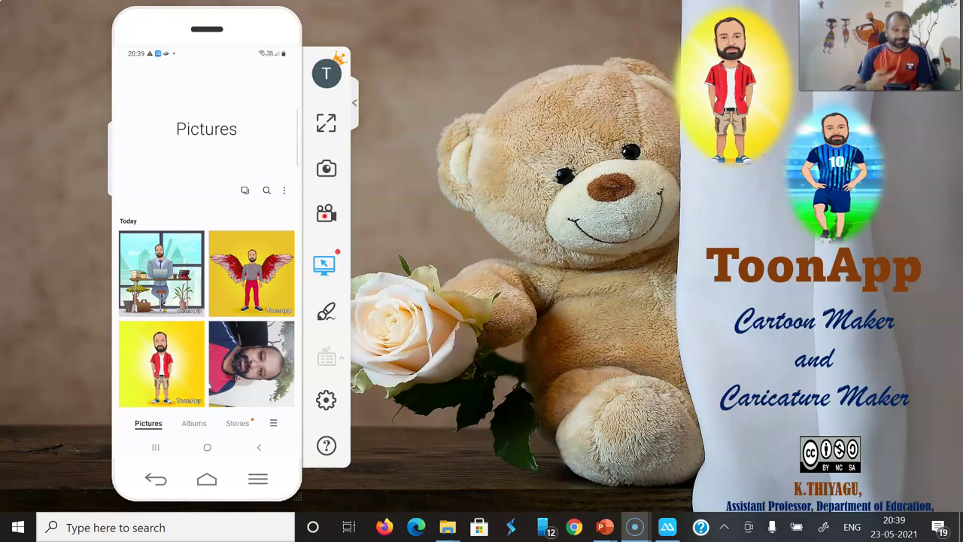